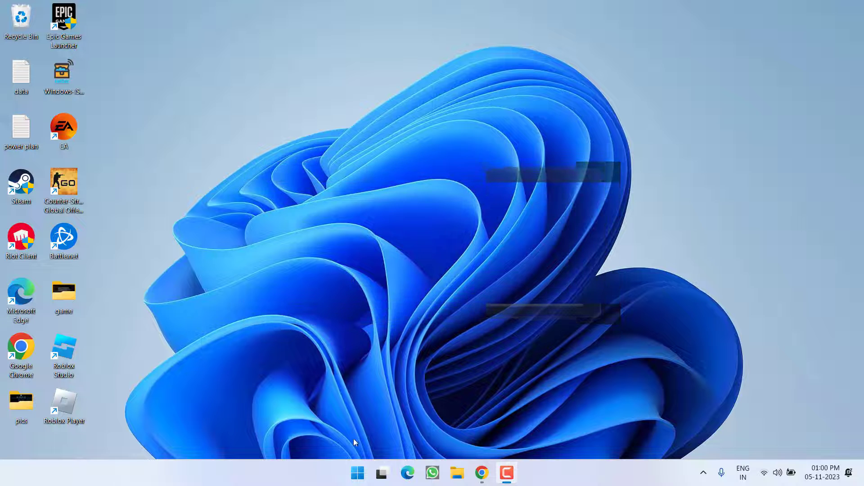
Launch Disk Clean-up with cleanmgr and scan the Windows (C:) drive.
right_click(357, 472)
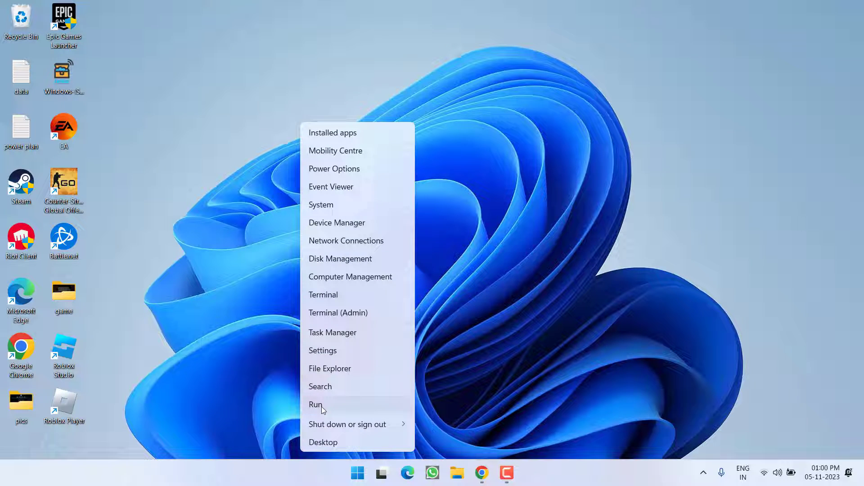
left_click(321, 407)
type("cleanmgr")
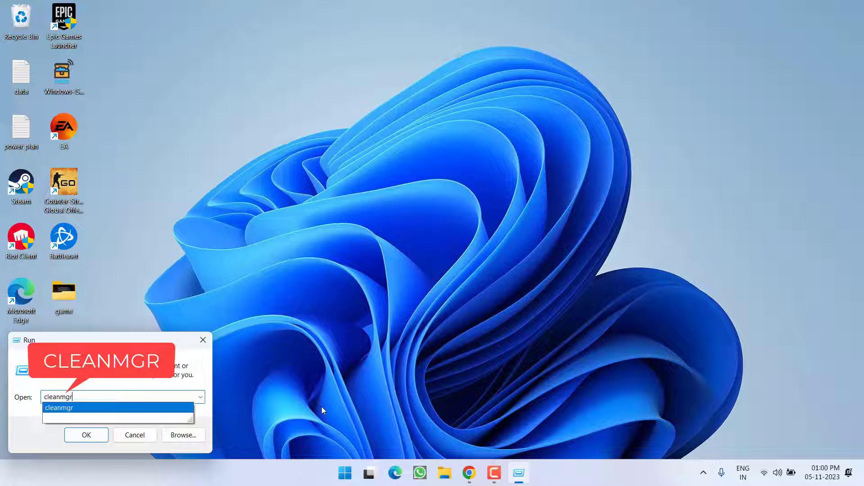
key("Return")
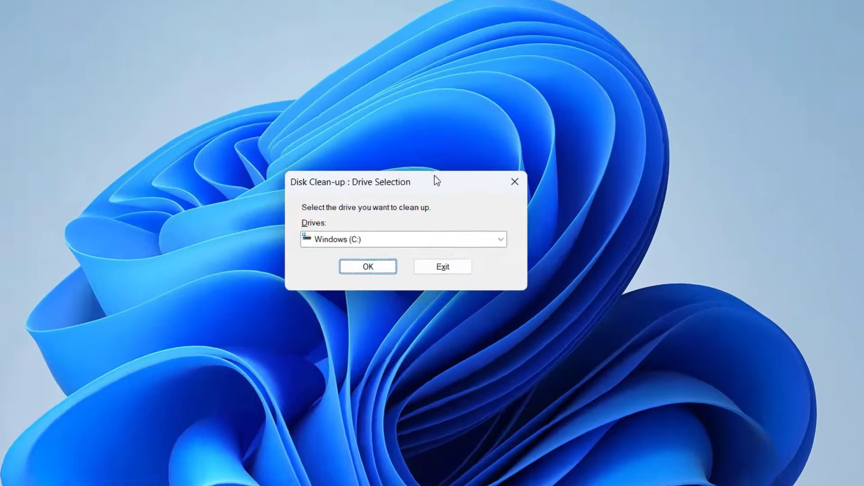
left_click(489, 238)
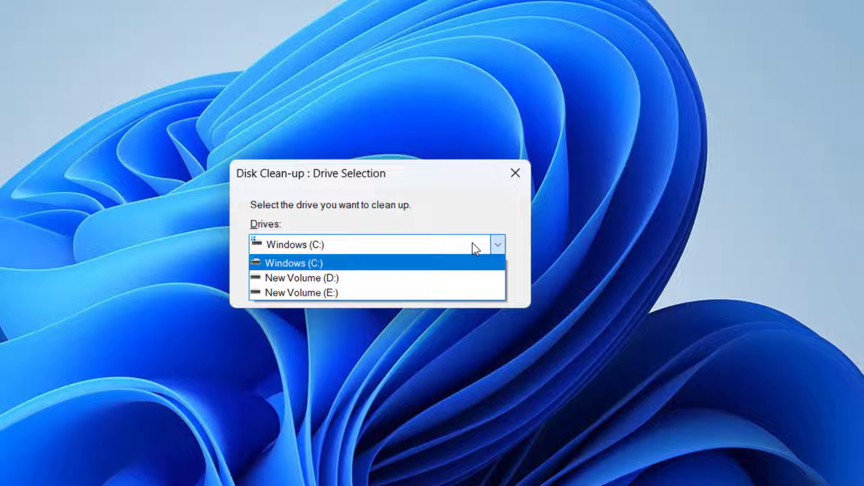
left_click(310, 265)
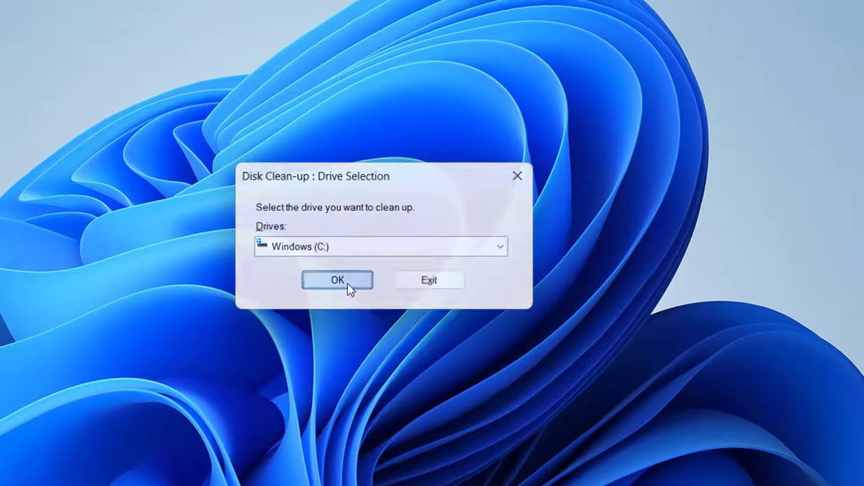
left_click(348, 283)
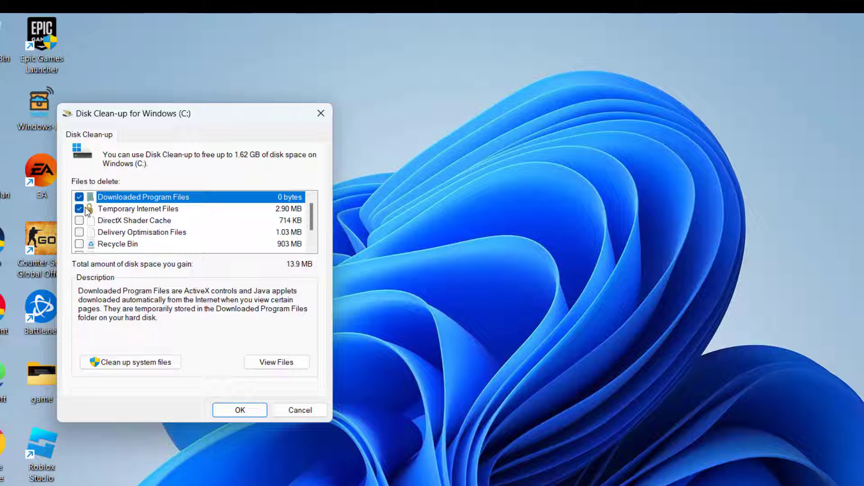
Permanently delete DirectX Shader Cache, Delivery Optimisation Files, Recycle Bin and Temporary files.
left_click(80, 220)
left_click(79, 232)
left_click(79, 244)
scroll(74, 235, "down", 1)
left_click(79, 232)
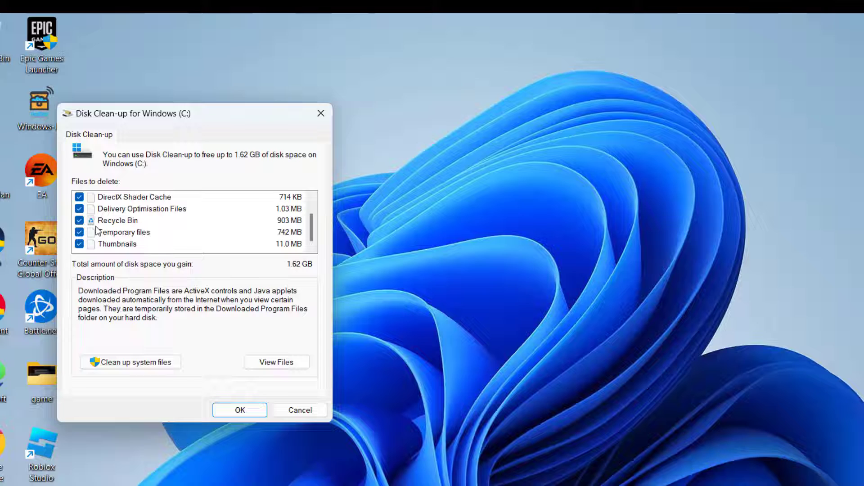
left_click(234, 410)
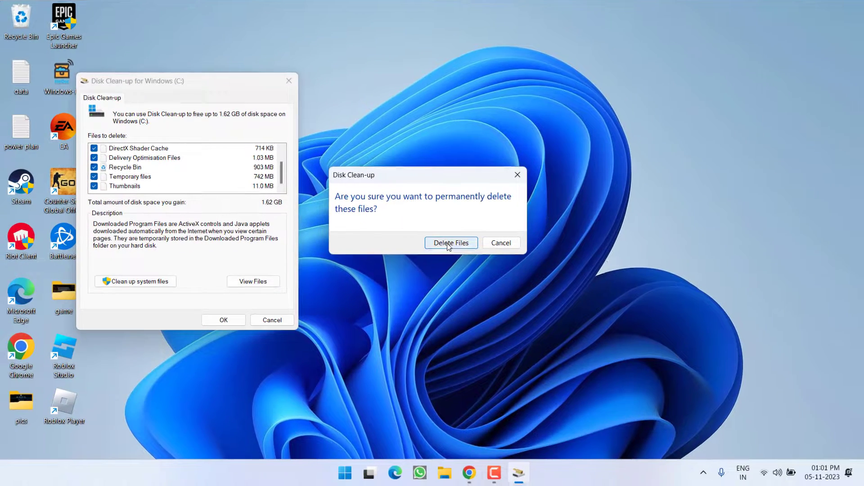
left_click(448, 242)
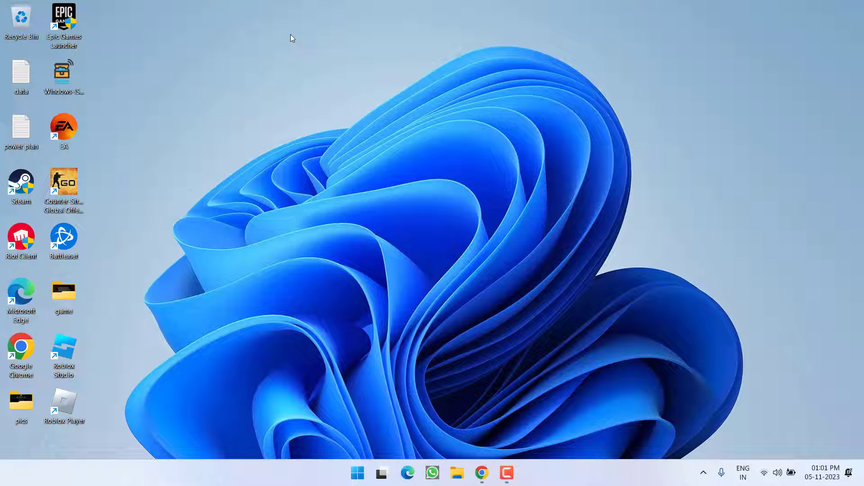
Open the %localappdata% folder from the Run box.
right_click(357, 473)
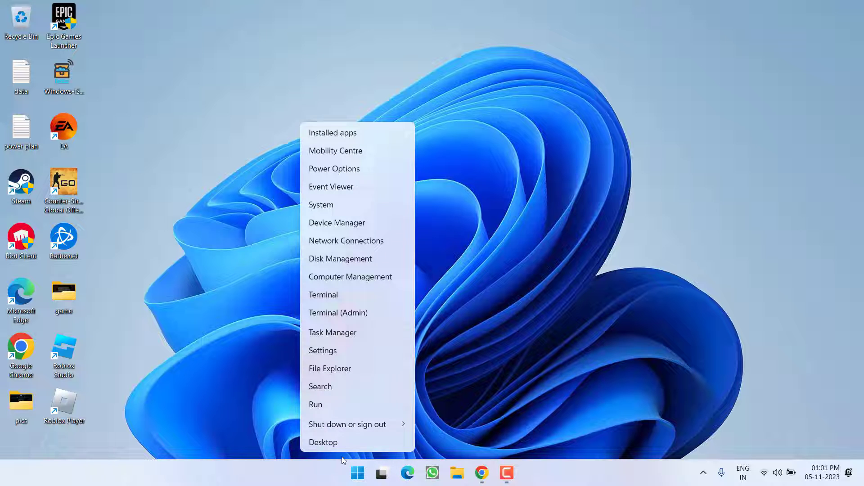
left_click(322, 401)
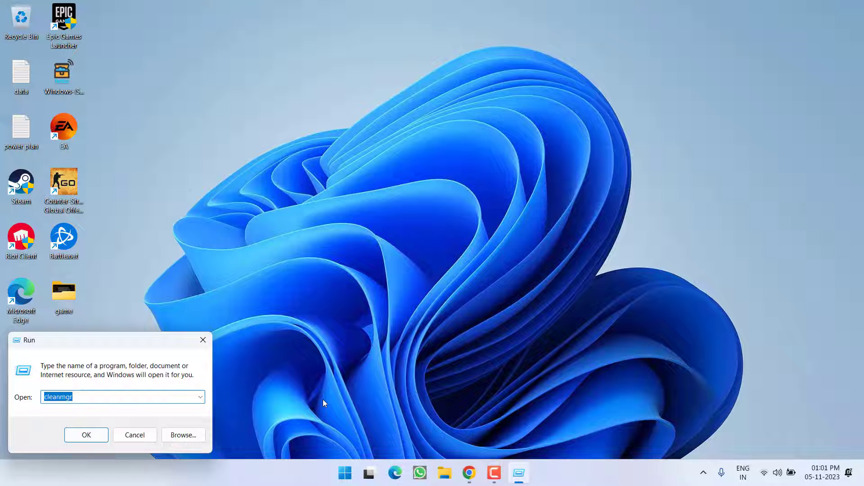
type("%")
key("Down")
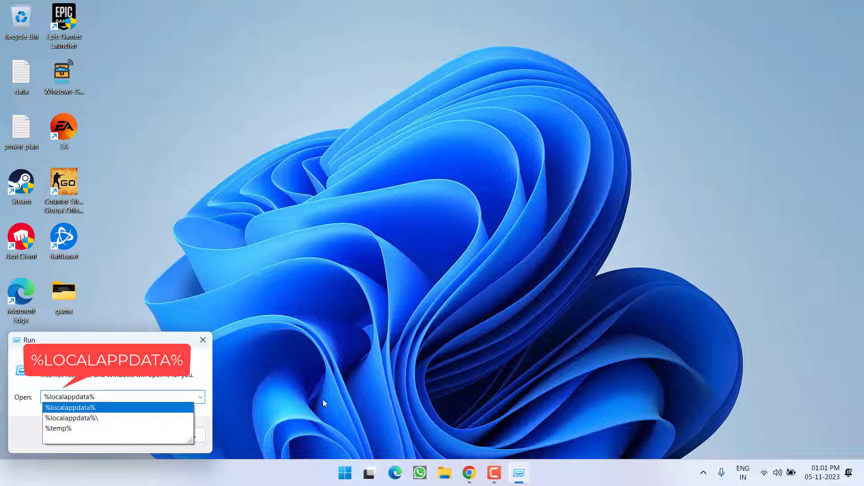
key("Return")
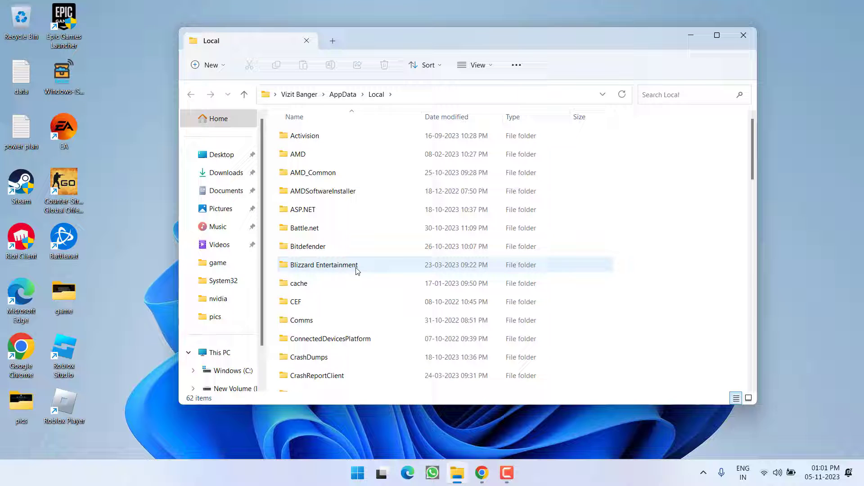
Delete the Roblox folder from AppData\Local and close File Explorer.
left_click(357, 270)
key("r")
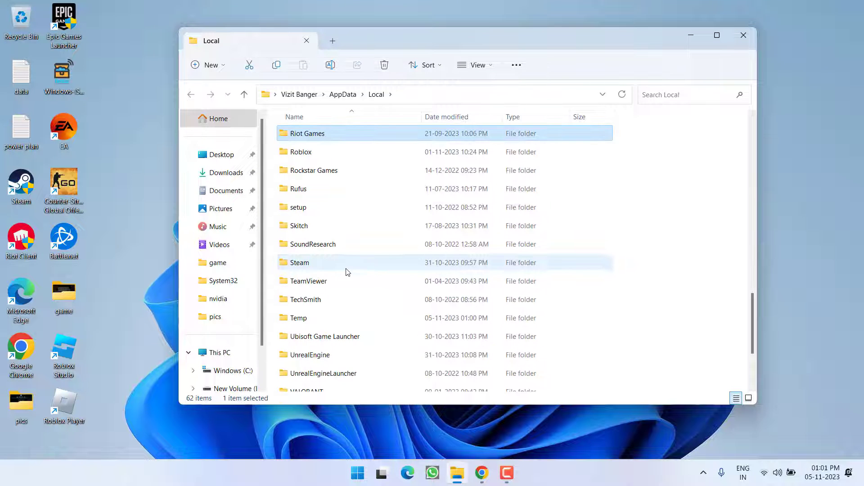
left_click(297, 151)
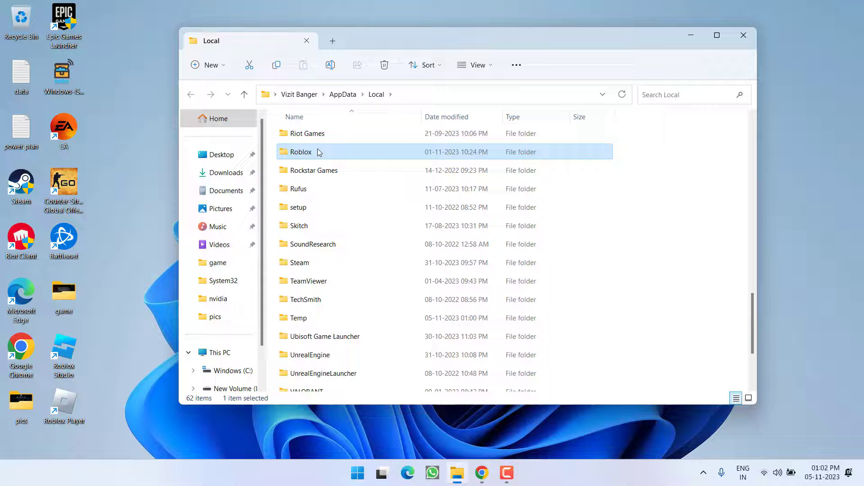
right_click(318, 153)
left_click(390, 165)
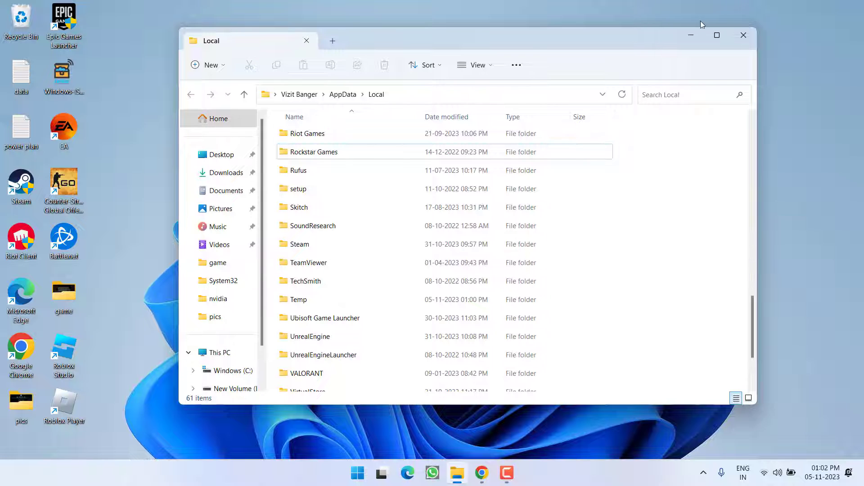
left_click(736, 39)
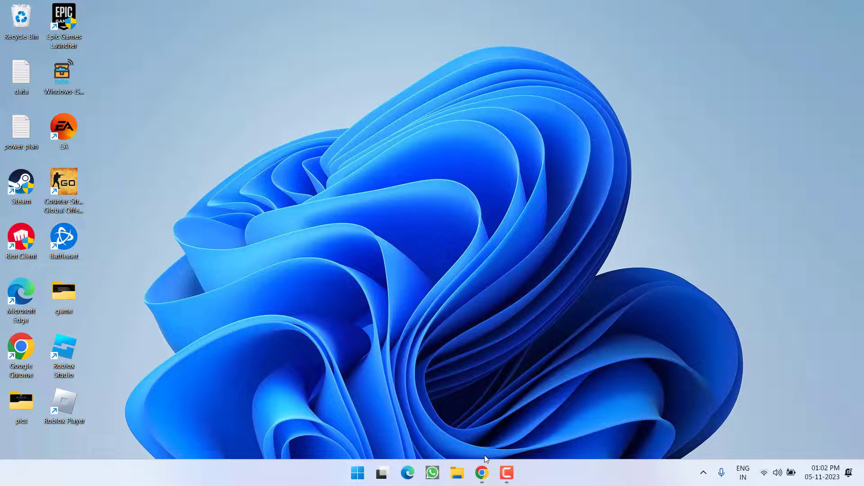
Save the RobloxPlayerLauncher download to the Desktop and minimize Chrome.
left_click(482, 472)
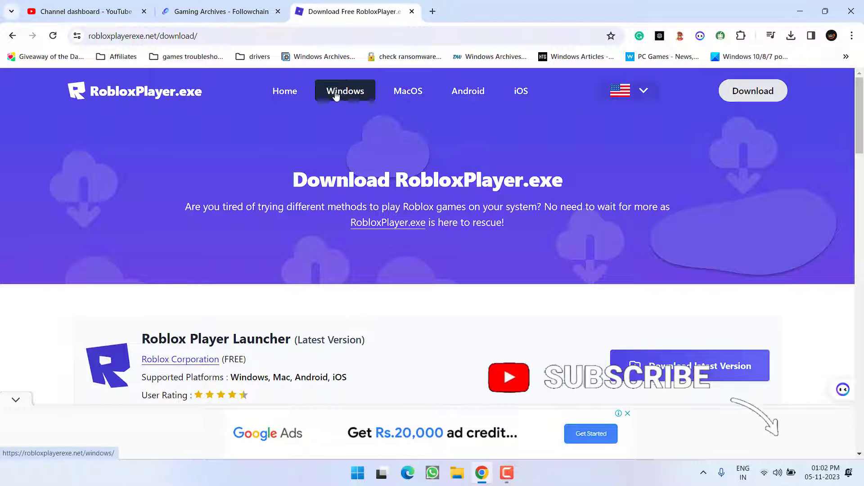
scroll(521, 238, "down", 1)
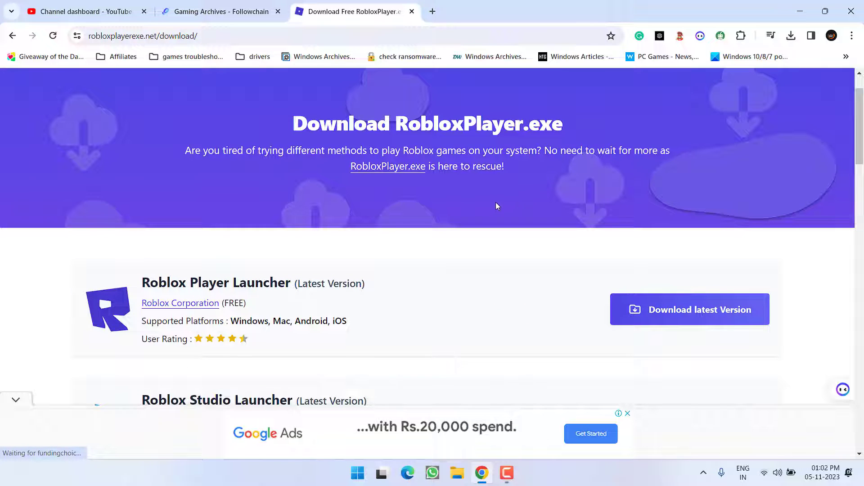
scroll(495, 203, "down", 1)
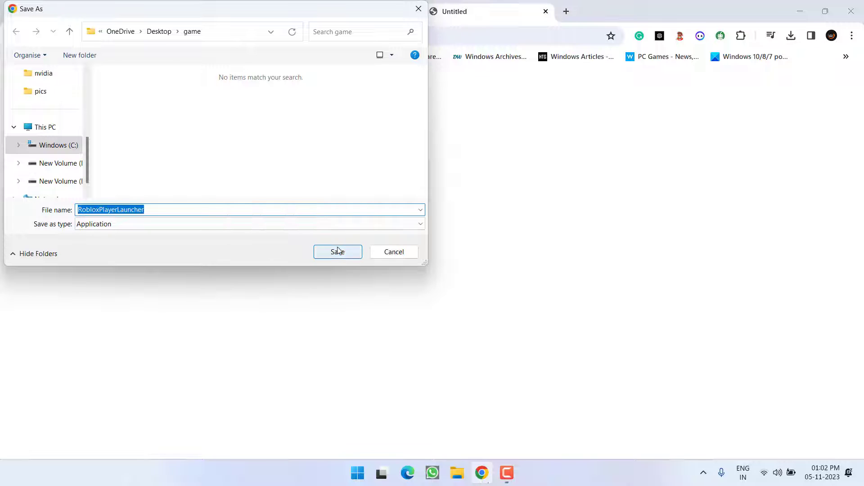
scroll(63, 106, "up", 5)
left_click(50, 110)
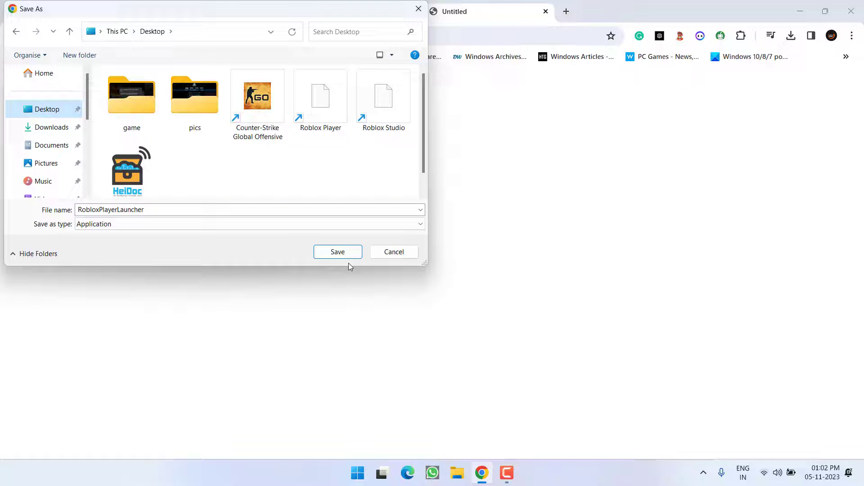
left_click(356, 253)
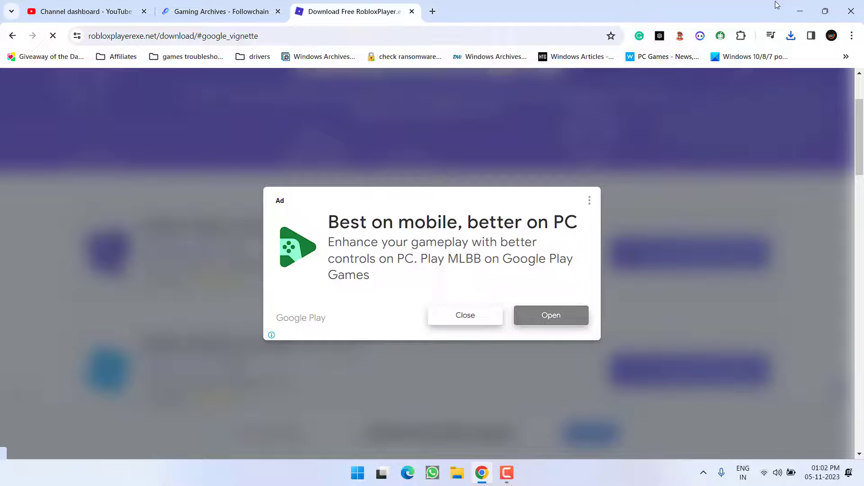
left_click(799, 10)
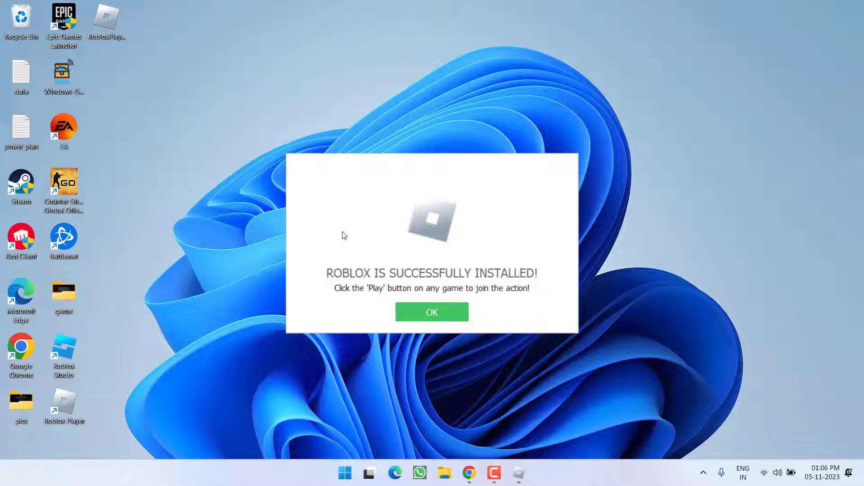
Dismiss the Roblox success message, rerun the Roblox Player shortcut, and dismiss it again.
left_click(443, 319)
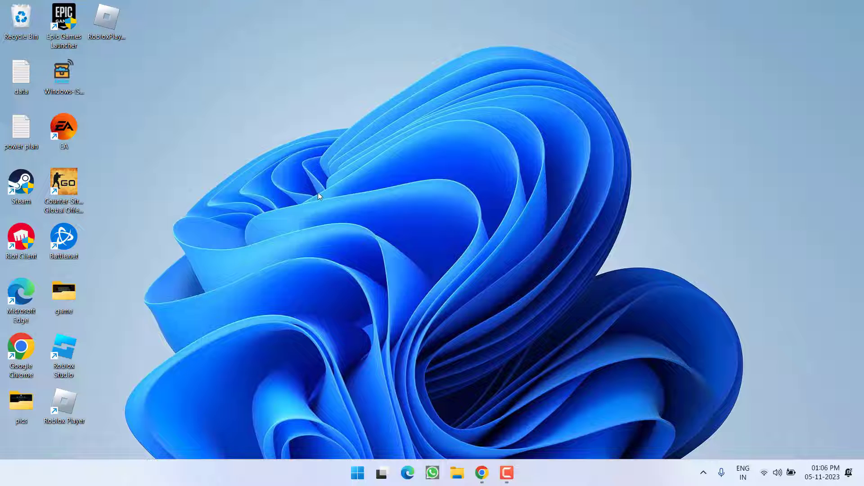
double_click(115, 17)
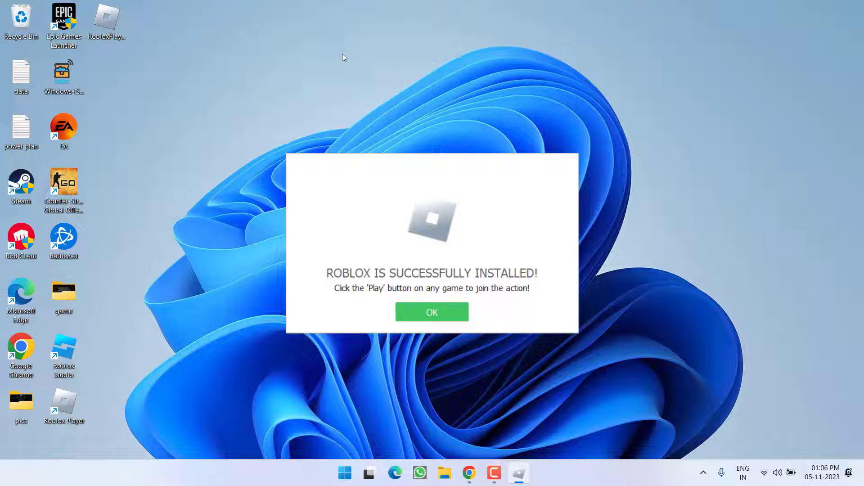
left_click(439, 311)
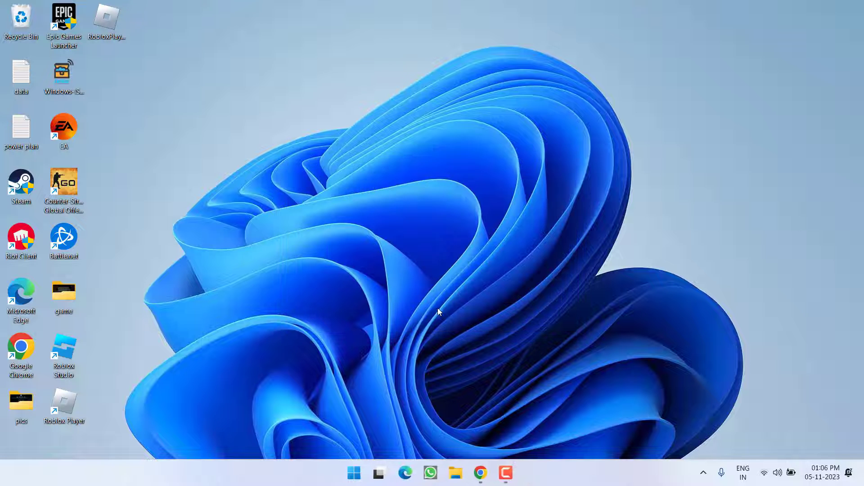
Open the %localappdata% folder from the Run box.
right_click(359, 475)
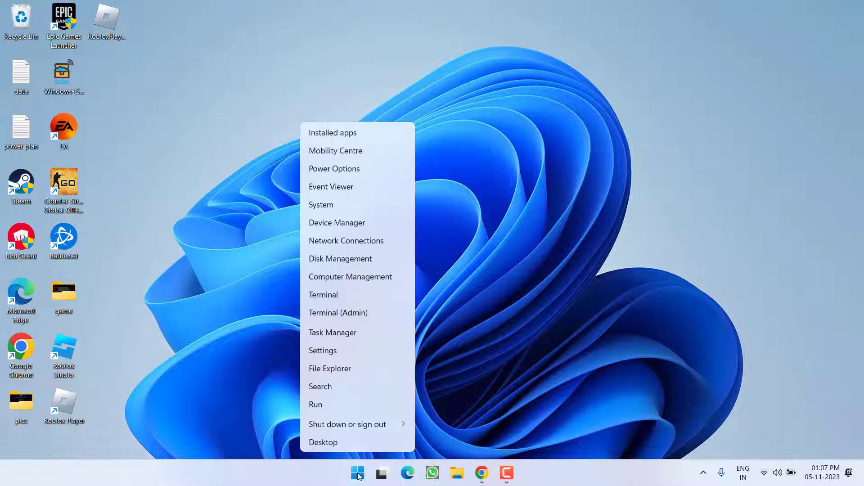
left_click(336, 401)
key("End")
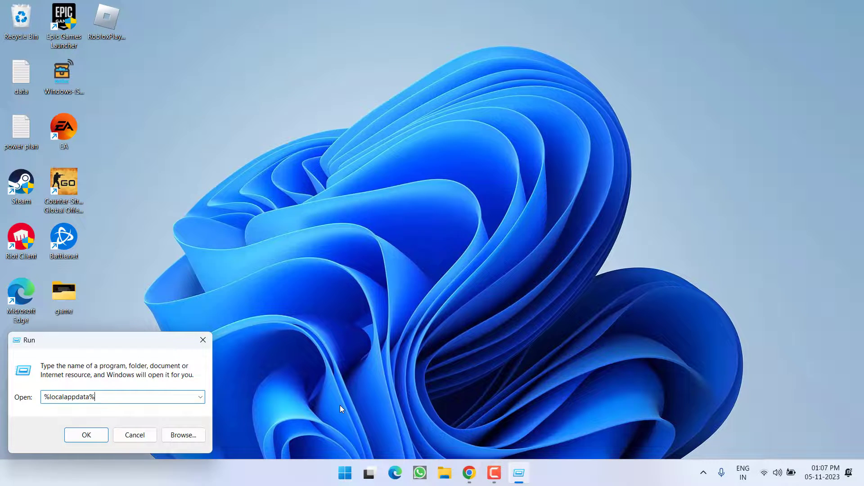
key("Return")
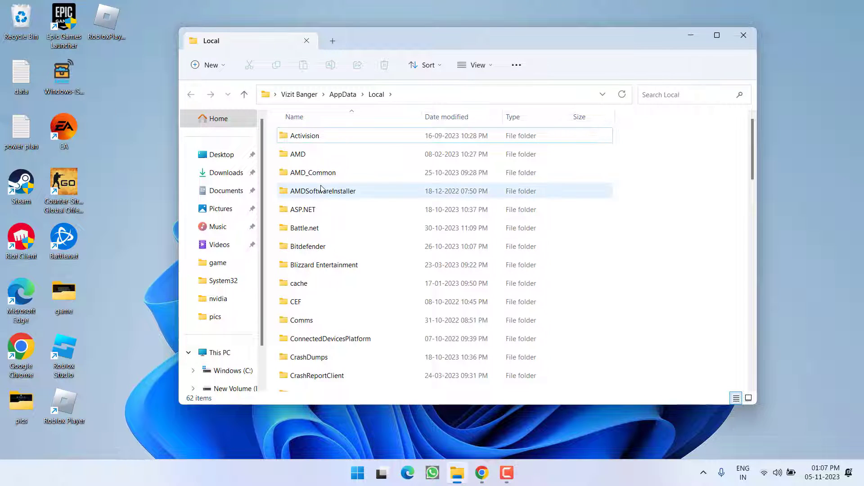
Go to Roblox\Versions\version-6f0b02756d914e3e and select RobloxPlayerLauncher.
key("r")
left_click(300, 152)
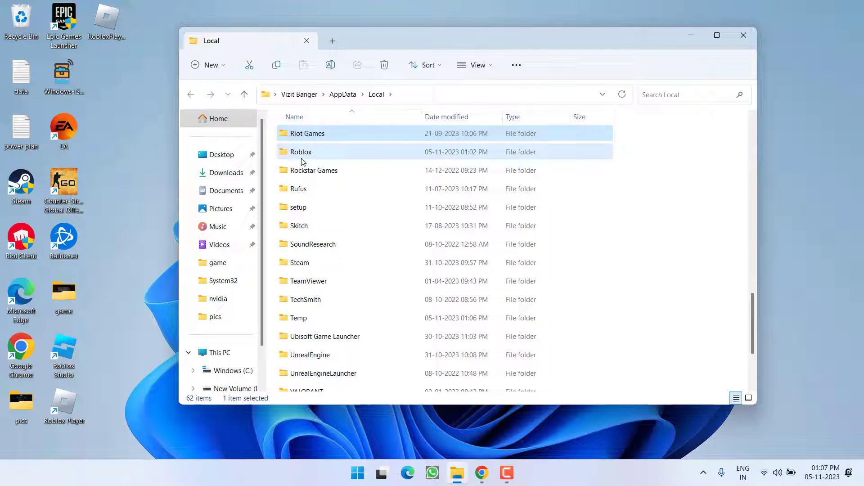
double_click(302, 157)
double_click(300, 158)
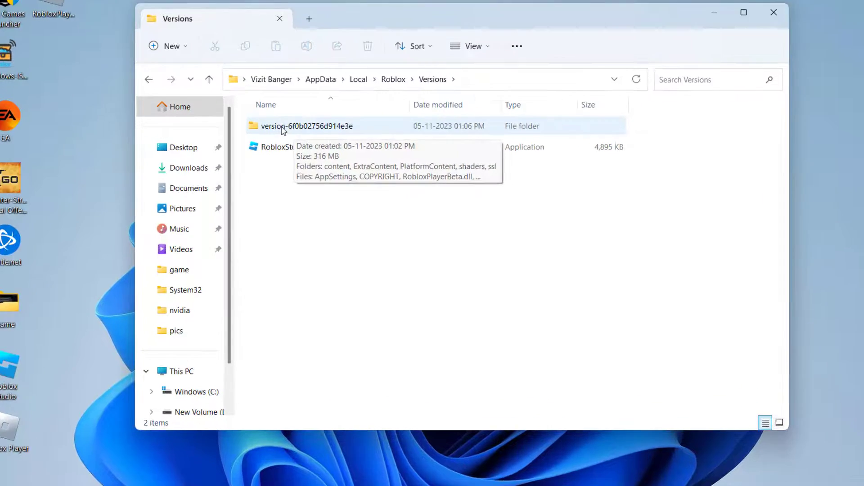
double_click(300, 141)
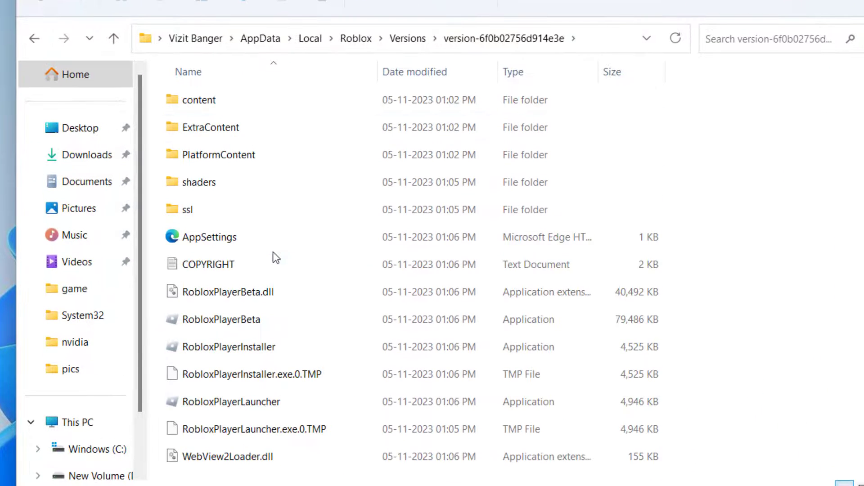
left_click(213, 404)
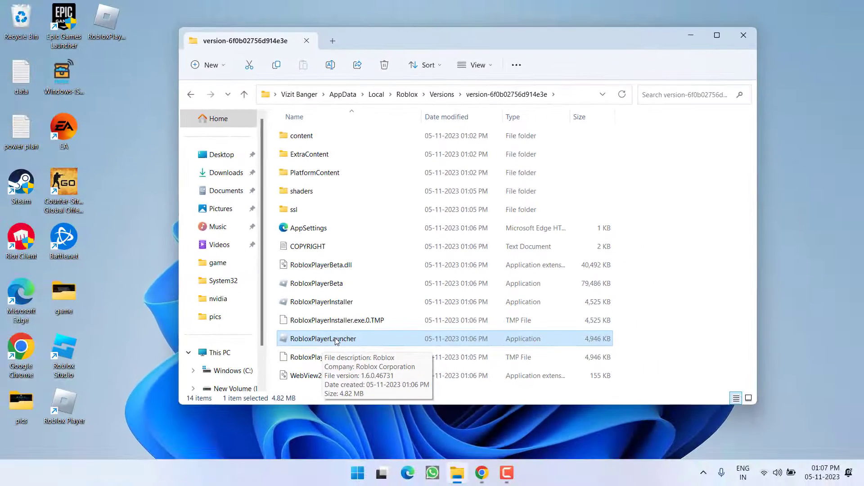
Run RobloxPlayerLauncher as administrator, dismiss the success message, and close the folder window.
right_click(335, 339)
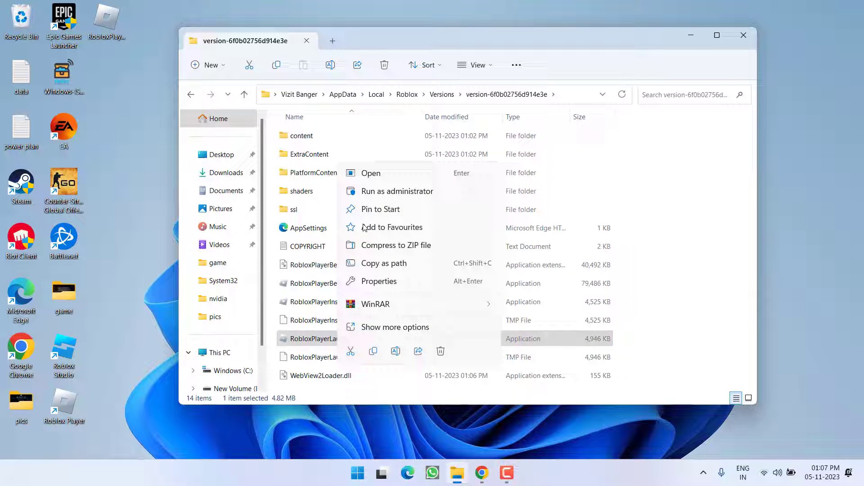
left_click(410, 199)
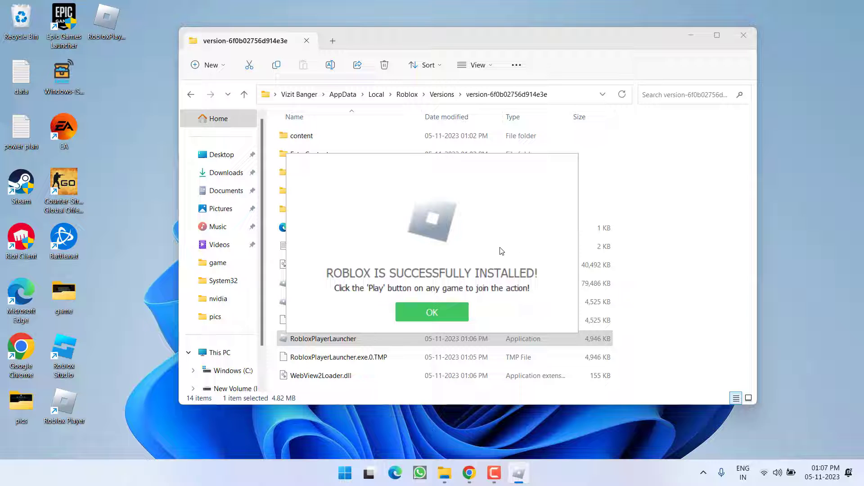
left_click(412, 312)
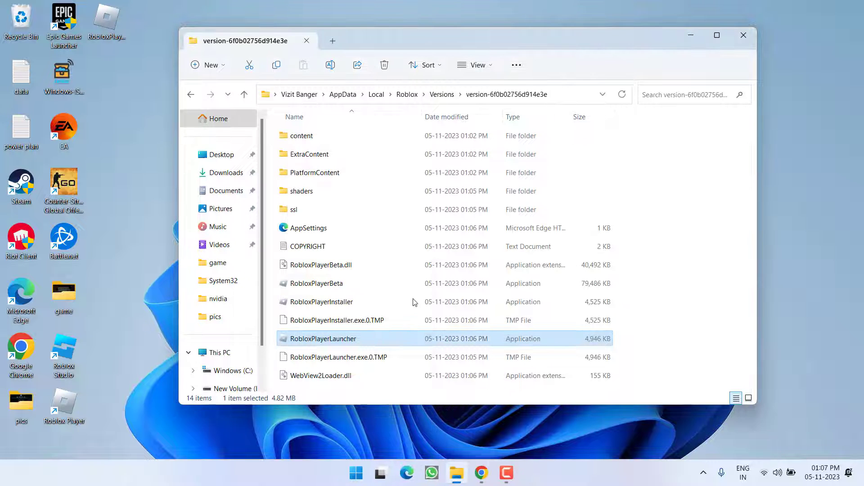
left_click(734, 35)
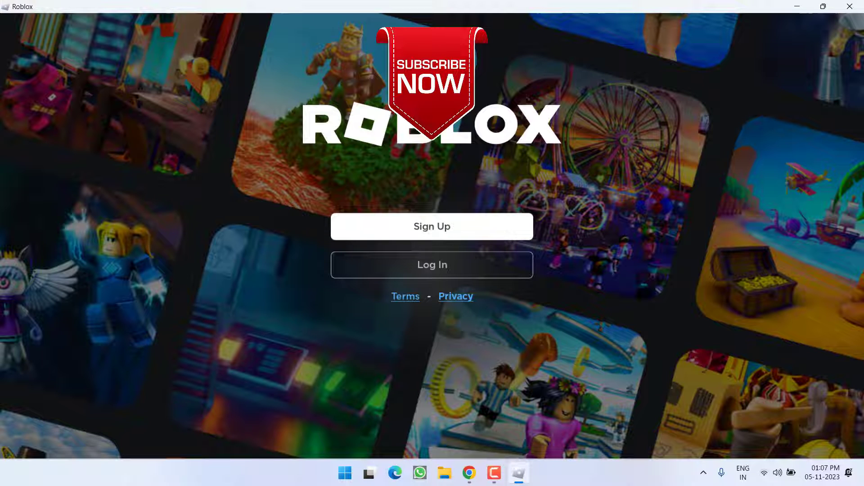
left_click(849, 7)
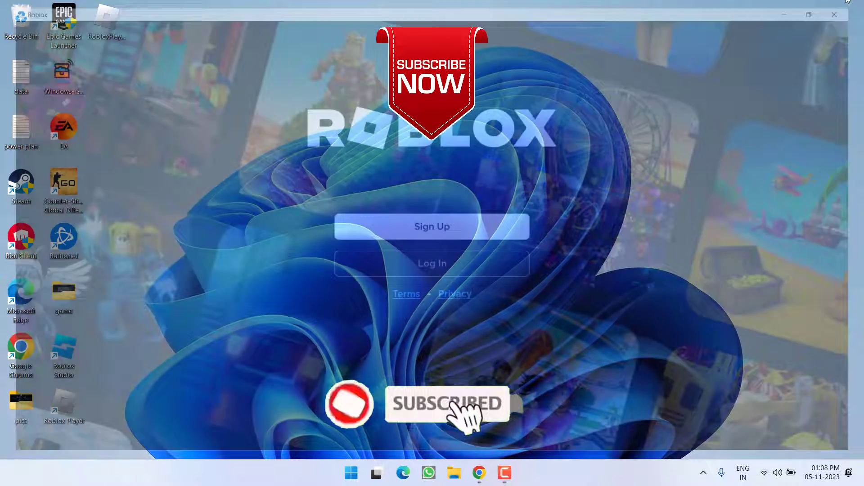